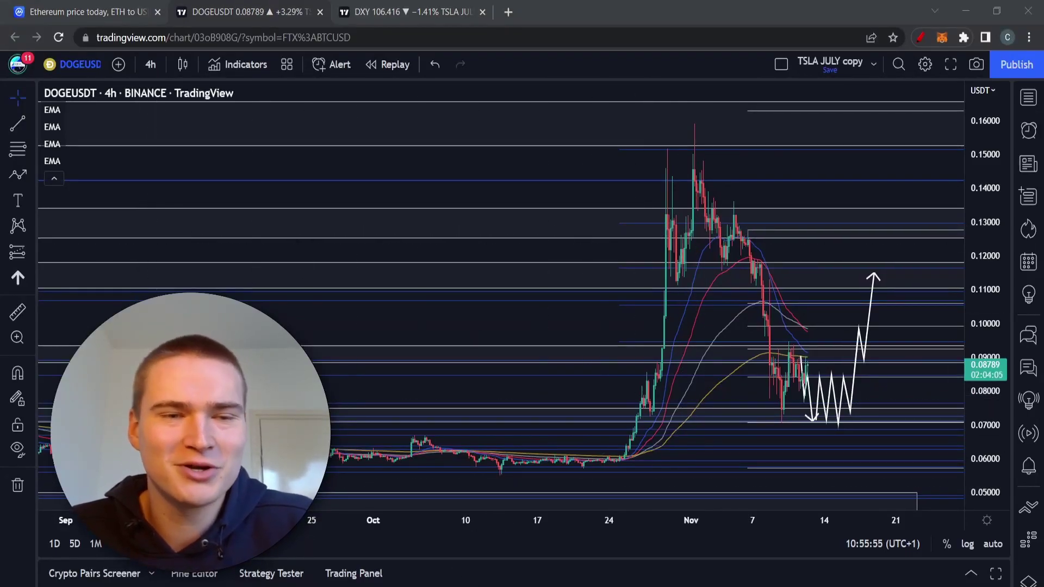
Close the DXY chart tab and bring the recent DOGEUSDT price action into view.
left_click(354, 187)
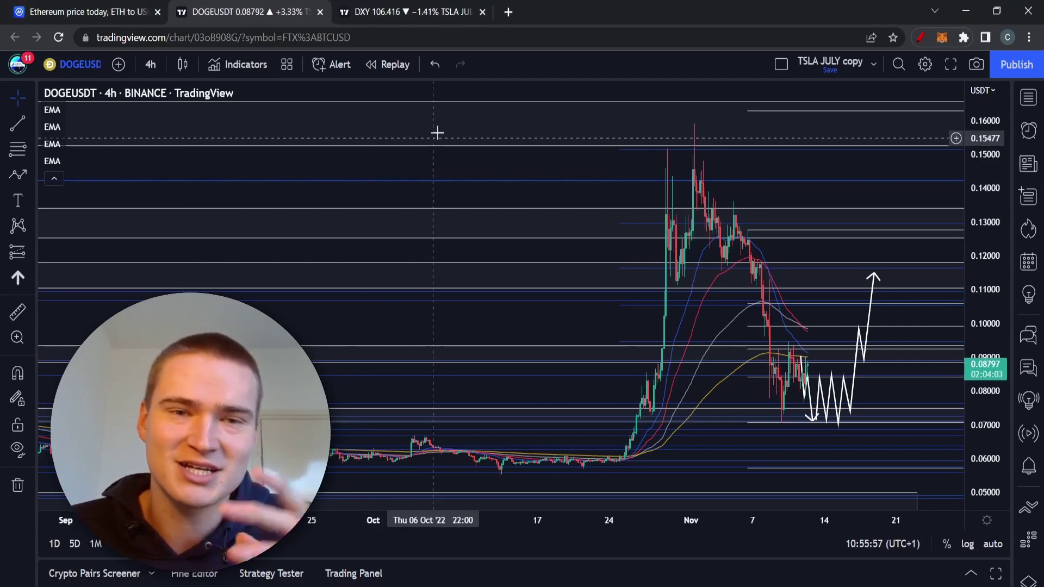
left_click(482, 12)
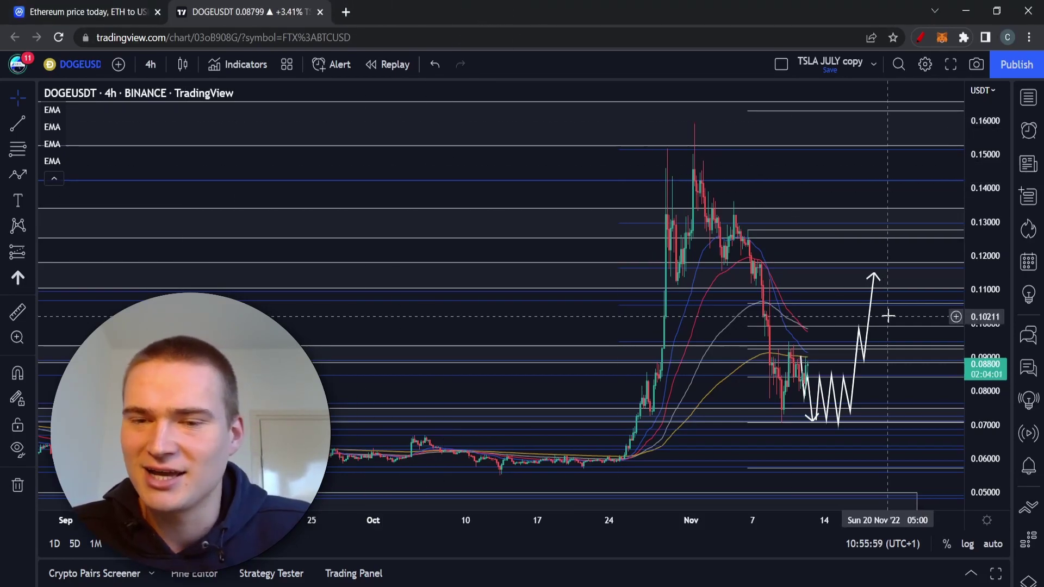
left_click_drag(839, 307, 862, 263)
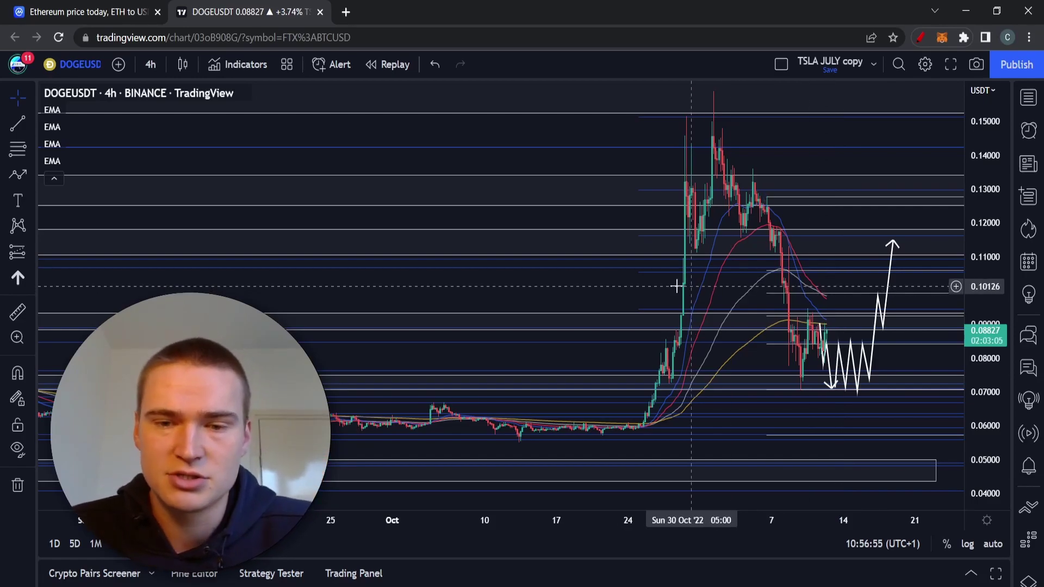
left_click_drag(644, 298, 634, 302)
Switch to CoinMarketCap, search for doge, open the Dogecoin page and review its price, market cap and supply figures.
left_click(75, 16)
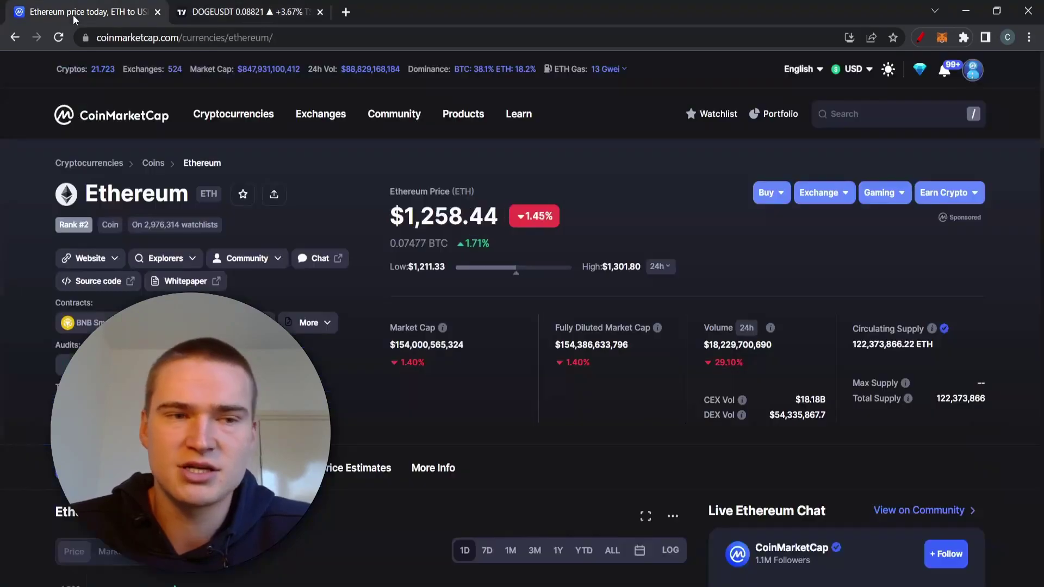
left_click(879, 125)
type("doge")
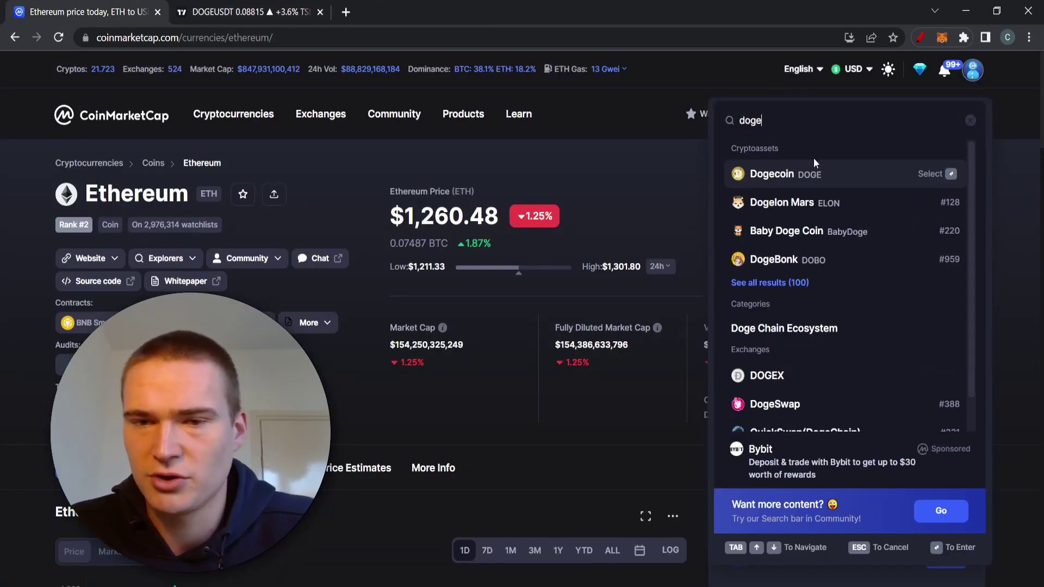
left_click(813, 173)
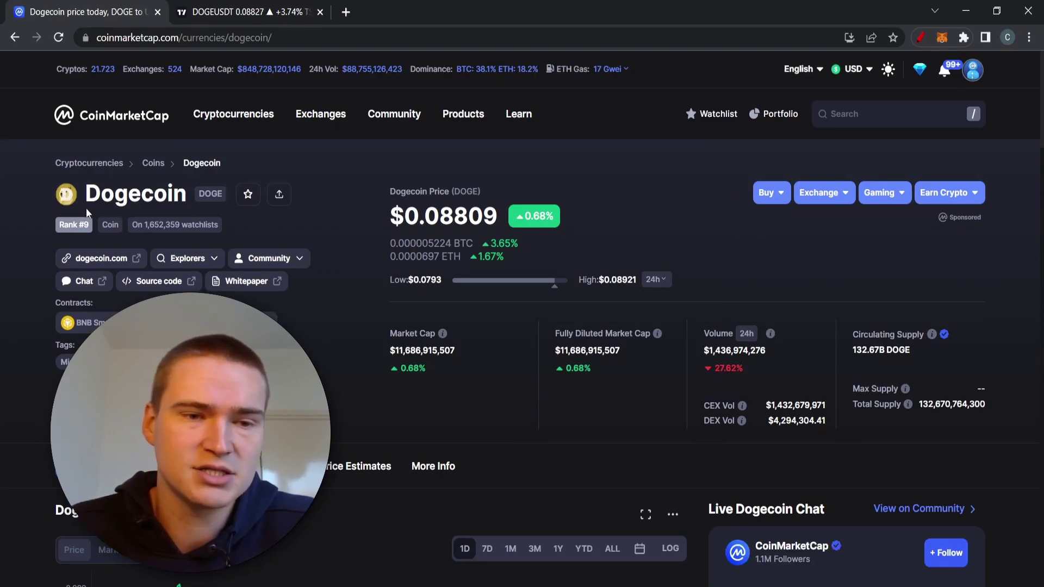
scroll(824, 350, "down", 4)
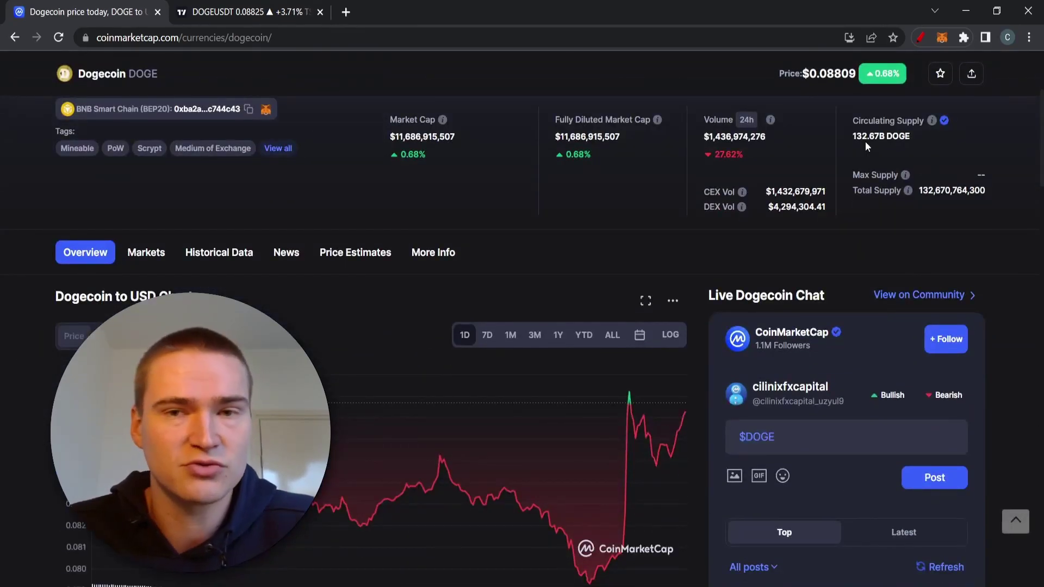
scroll(860, 141, "up", 4)
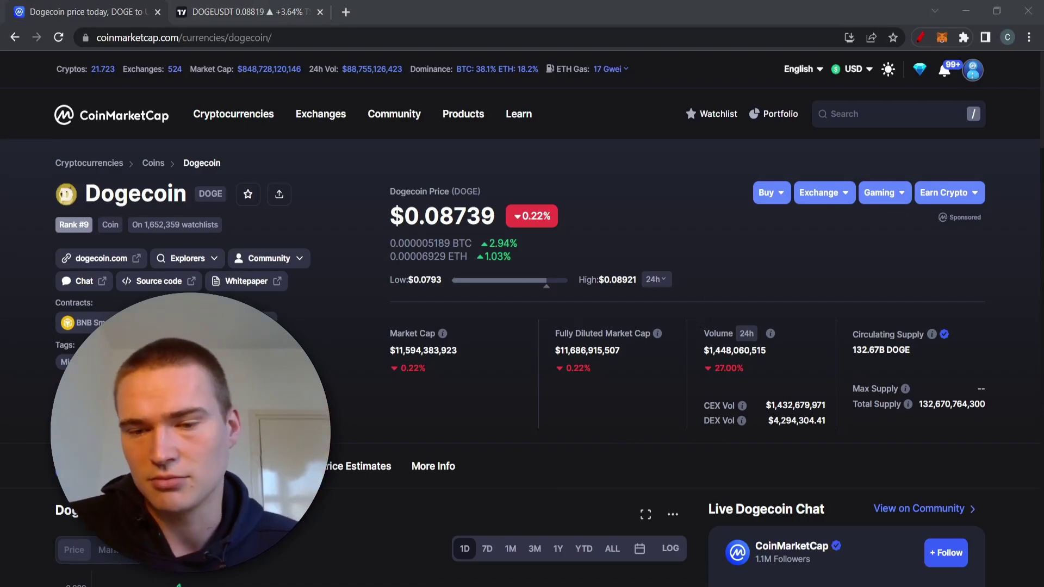
Switch to the TradingView DOGEUSDT chart and delete the two zigzag projection arrows beside the latest candles.
left_click(263, 10)
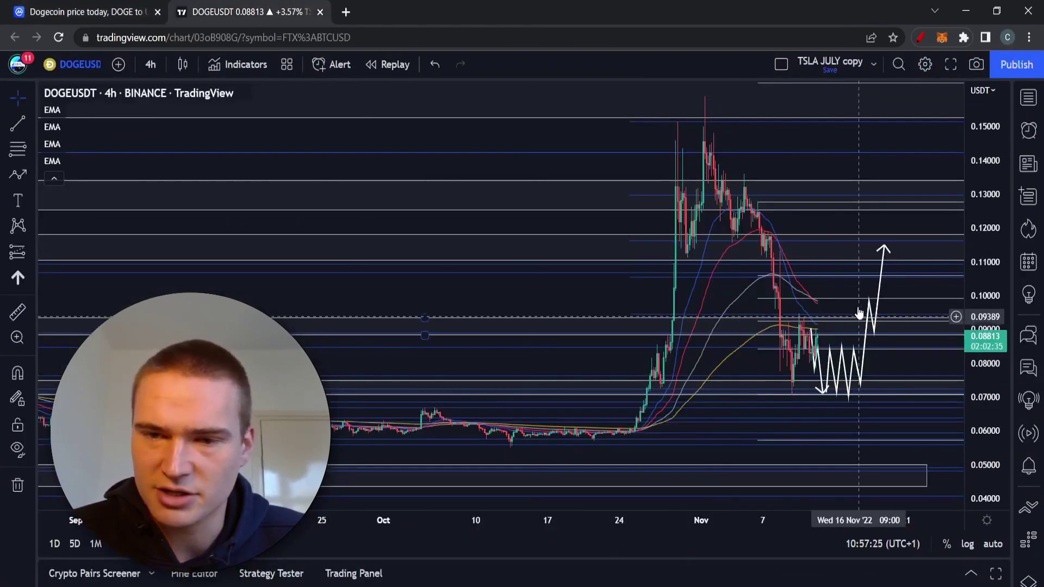
left_click_drag(859, 348, 705, 332)
left_click(708, 333)
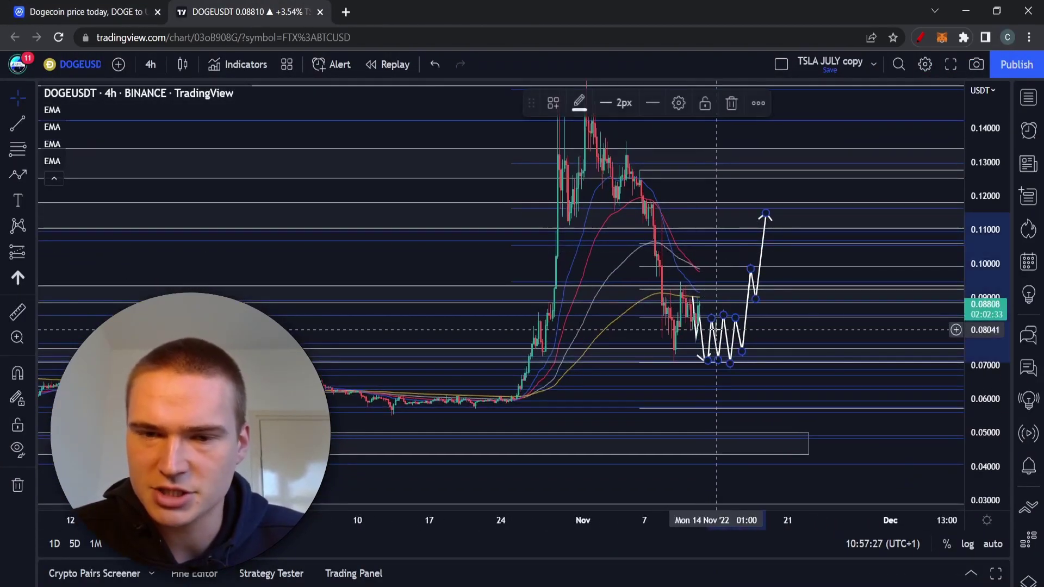
key("Delete")
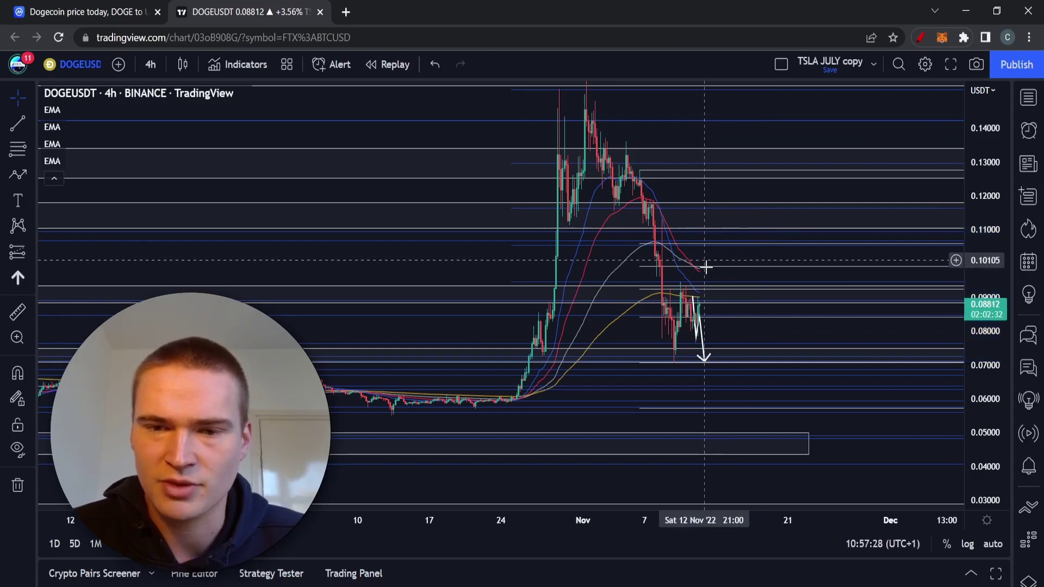
left_click(699, 326)
left_click(734, 103)
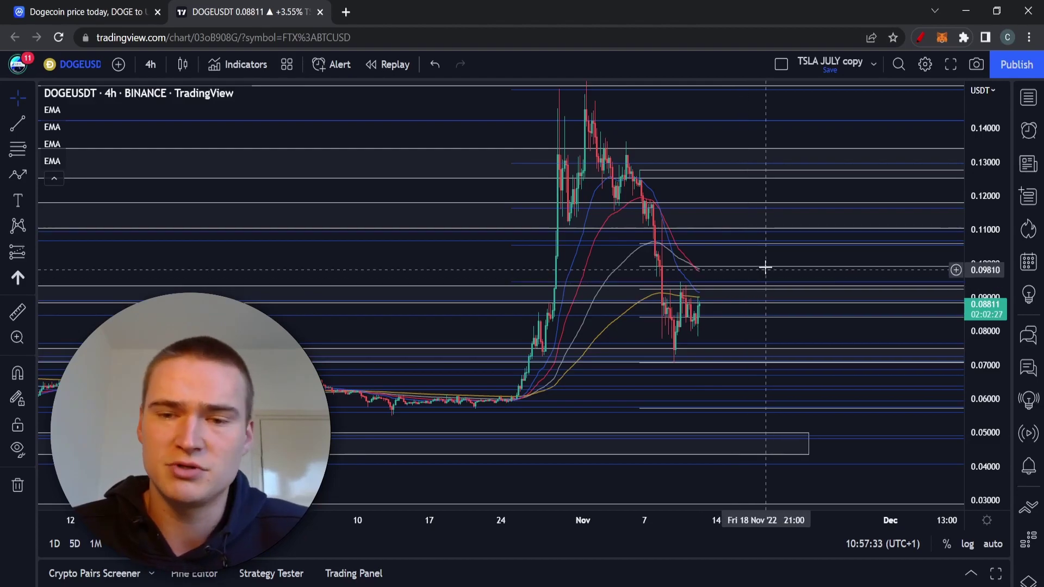
left_click_drag(764, 270, 713, 235)
left_click_drag(985, 369, 984, 337)
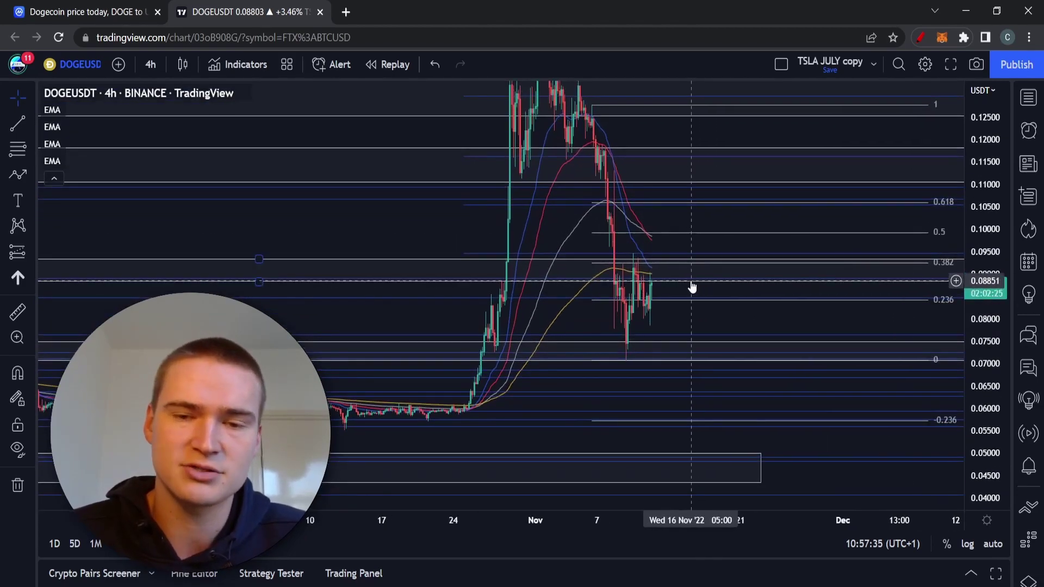
Open Twitter in a new tab, search for elon and open the Elon Musk profile.
left_click(345, 12)
type("twitter.com/home")
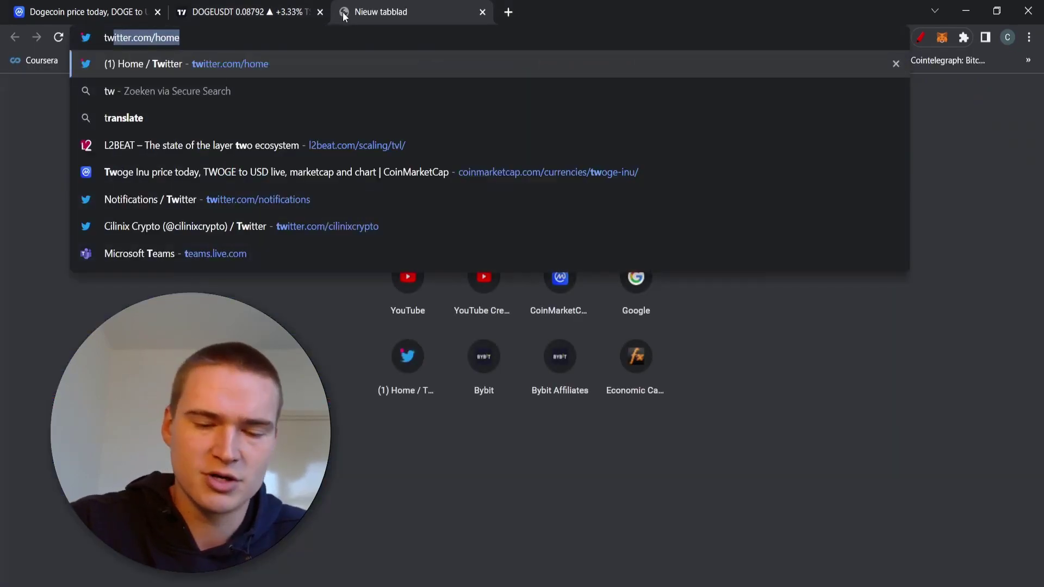
key("Return")
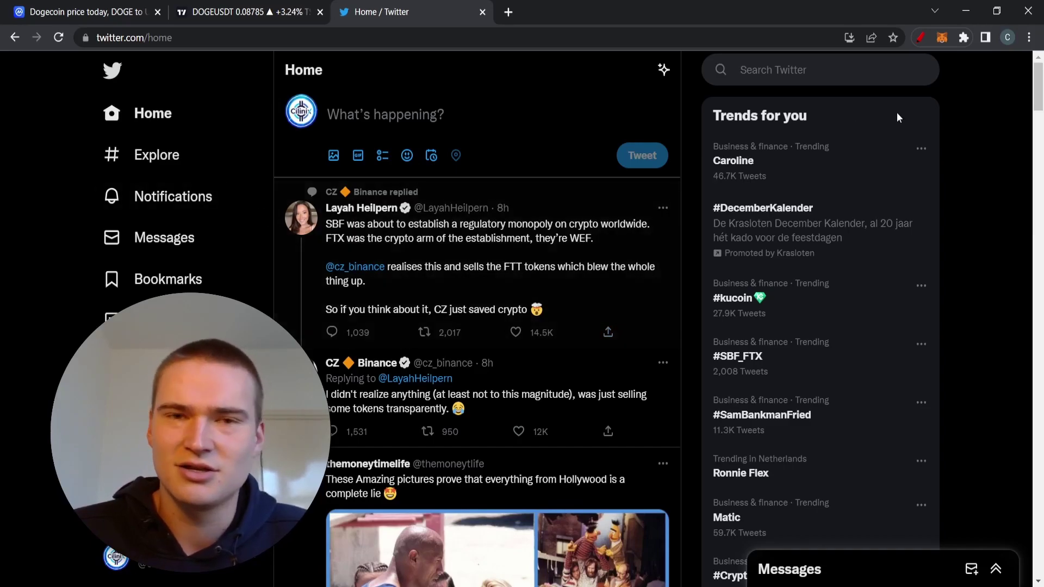
left_click(804, 76)
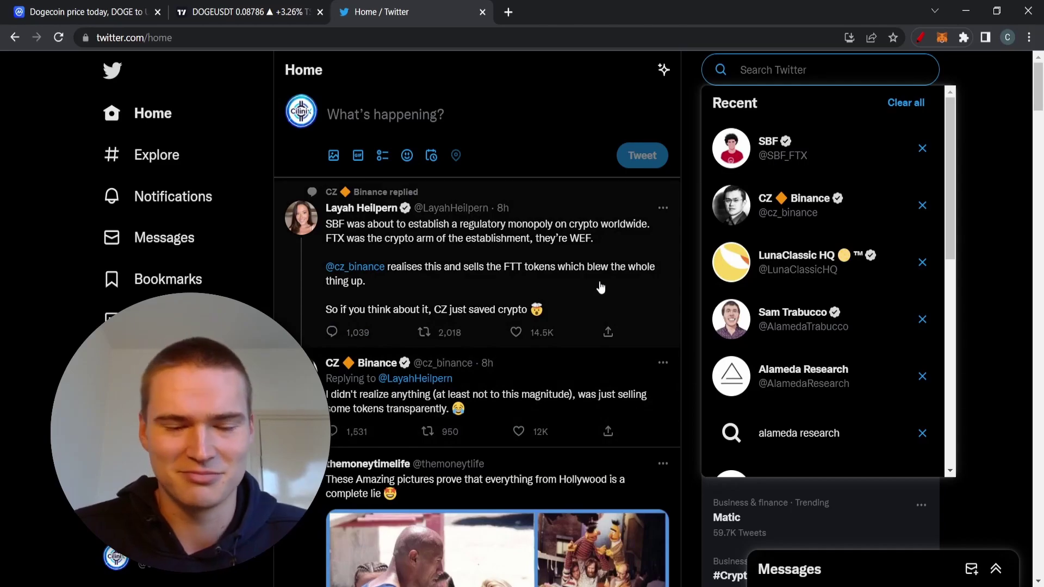
type("elon")
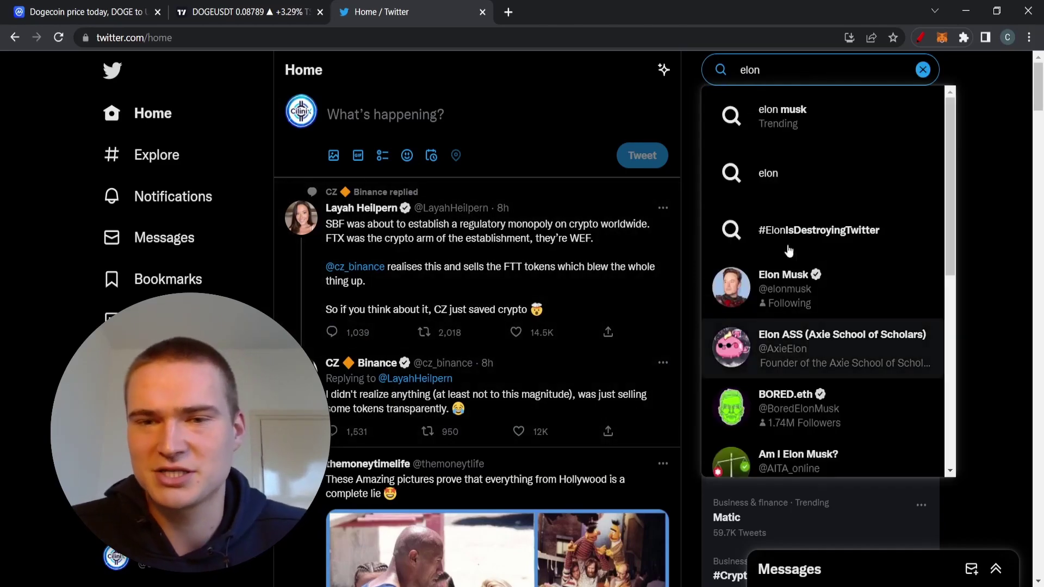
left_click(788, 299)
Look through the recent tweets on the Elon Musk profile and close the Twitter tab.
left_click(272, 12)
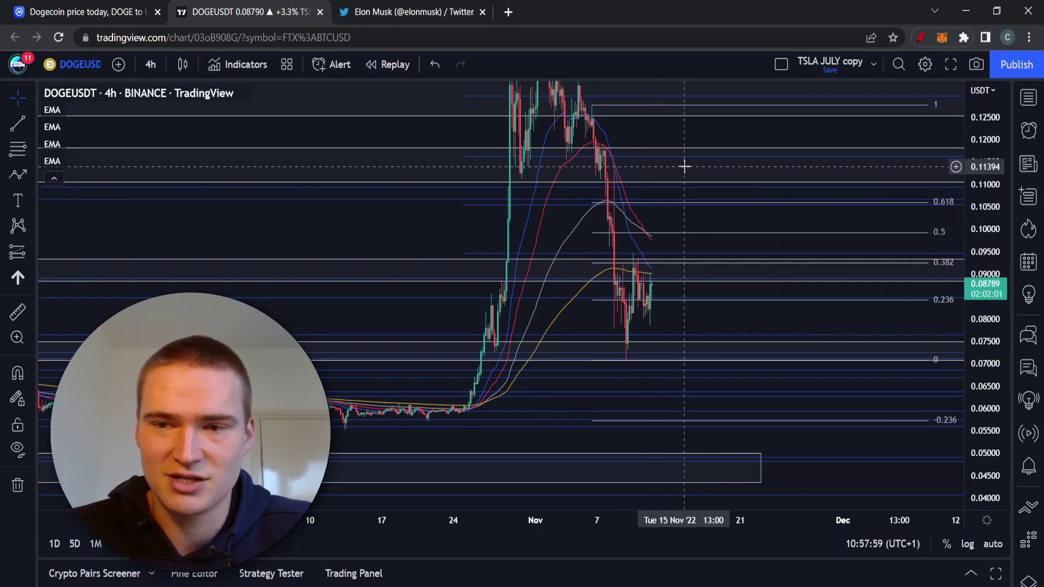
left_click(407, 13)
scroll(433, 140, "down", 10)
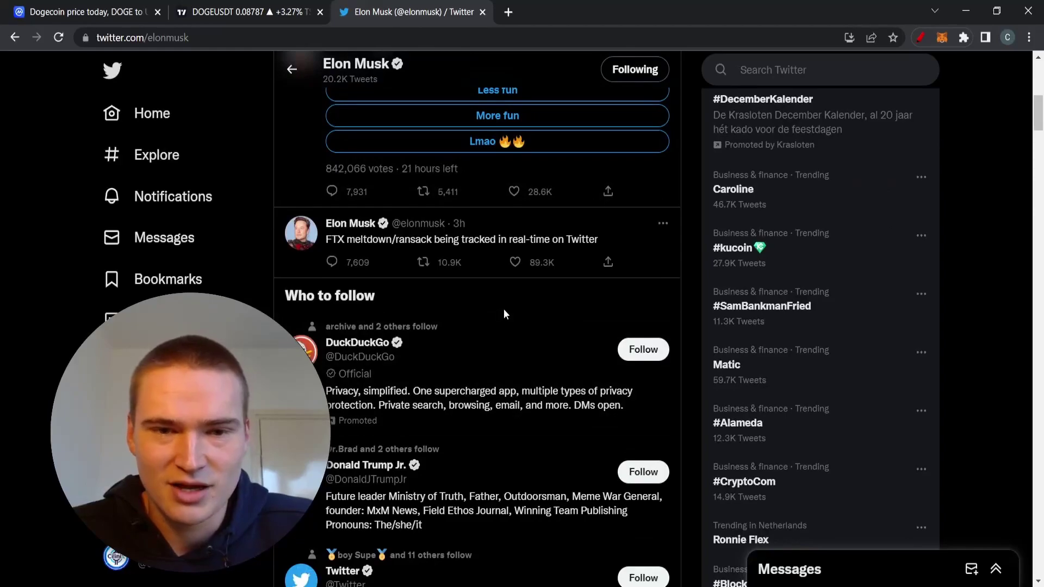
scroll(505, 299, "down", 9)
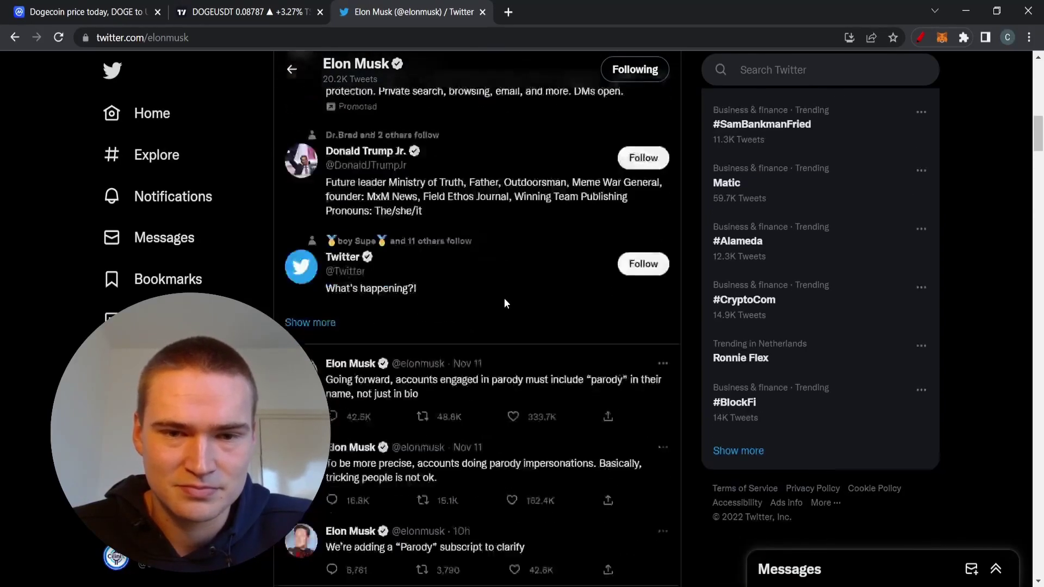
scroll(506, 303, "down", 3)
scroll(511, 292, "up", 8)
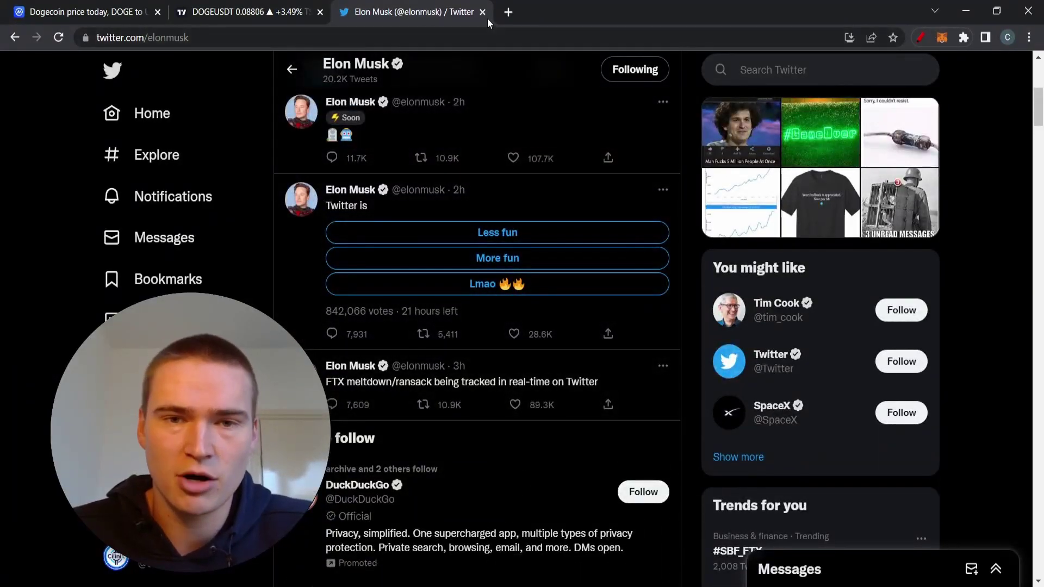
left_click(484, 13)
Draw a path arrow beside the latest candles from about 0.080 up to 0.099, down to 0.091 and up to 0.116.
left_click(18, 174)
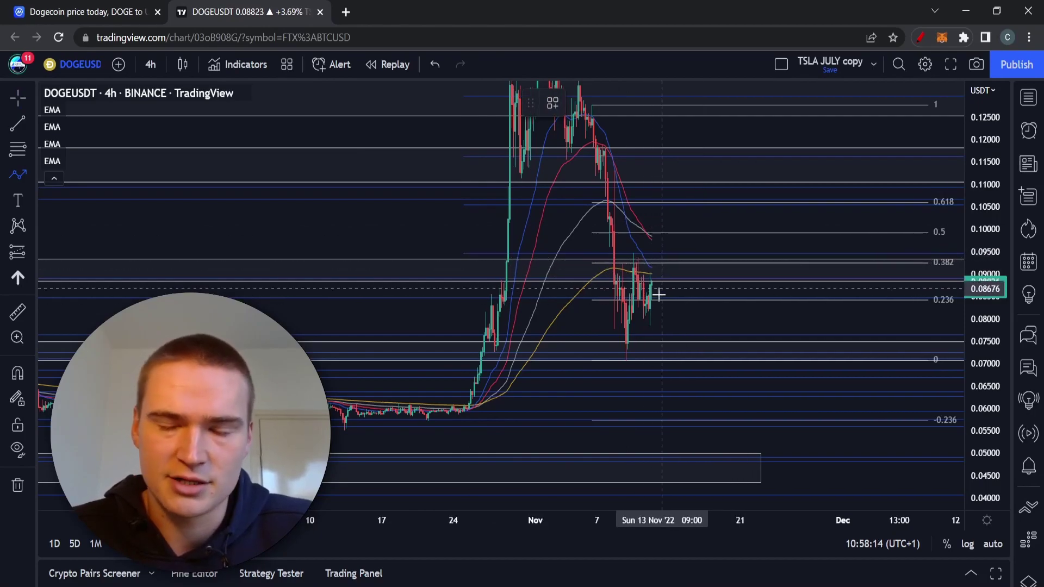
left_click(653, 317)
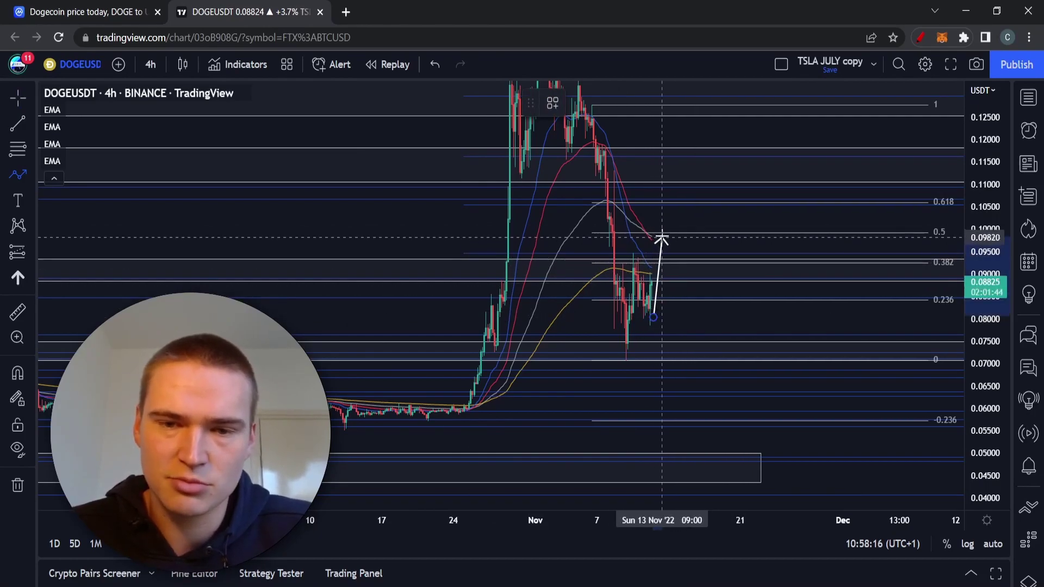
left_click(667, 269)
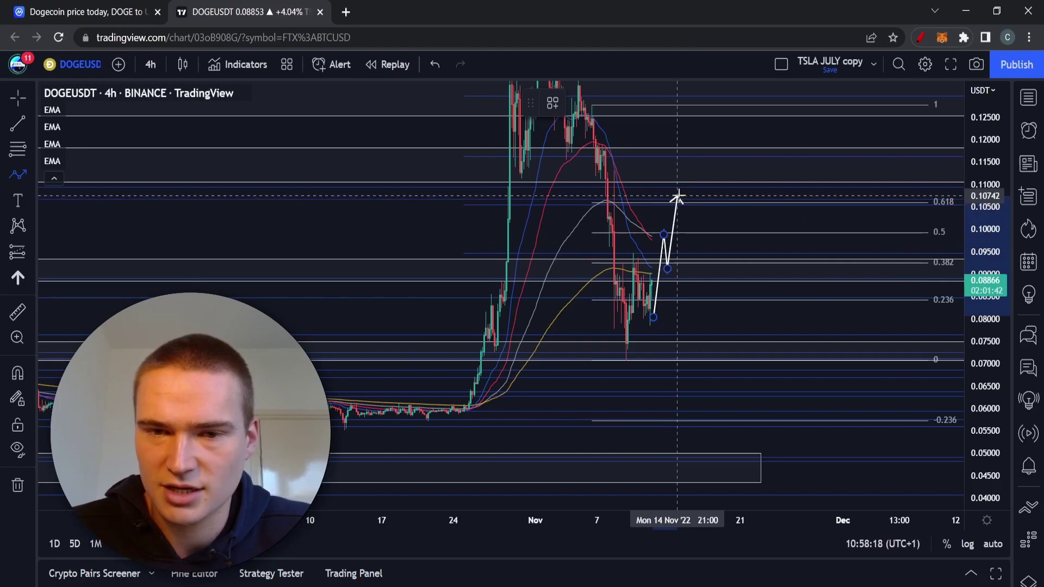
double_click(687, 157)
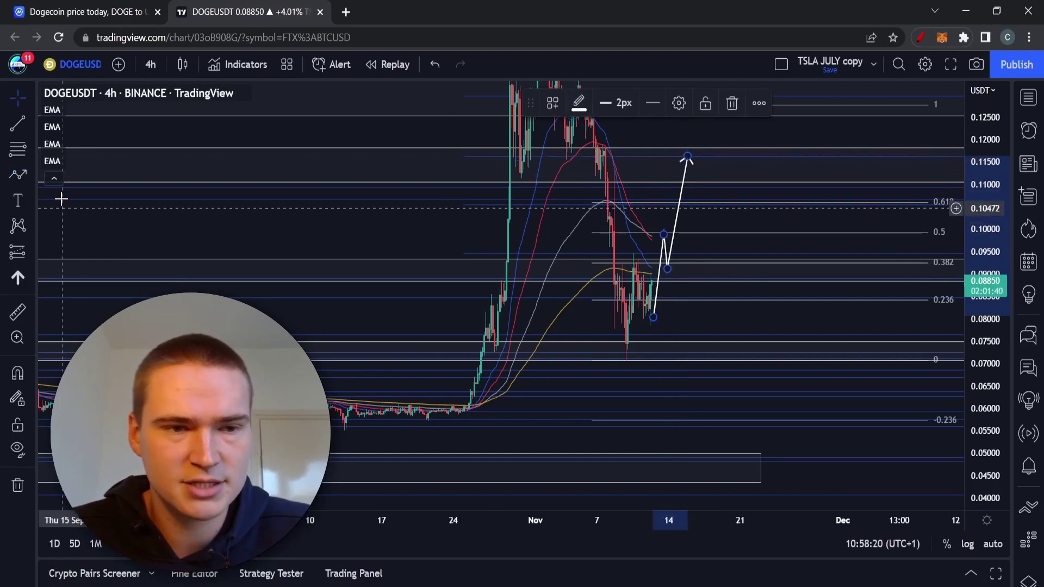
left_click(18, 175)
left_click(653, 265)
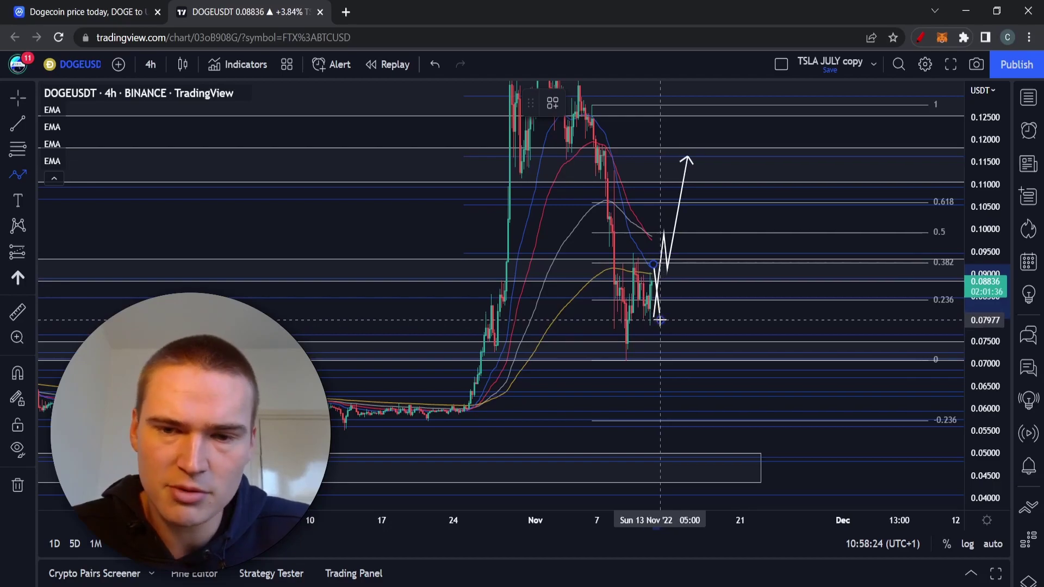
double_click(660, 319)
left_click(732, 103)
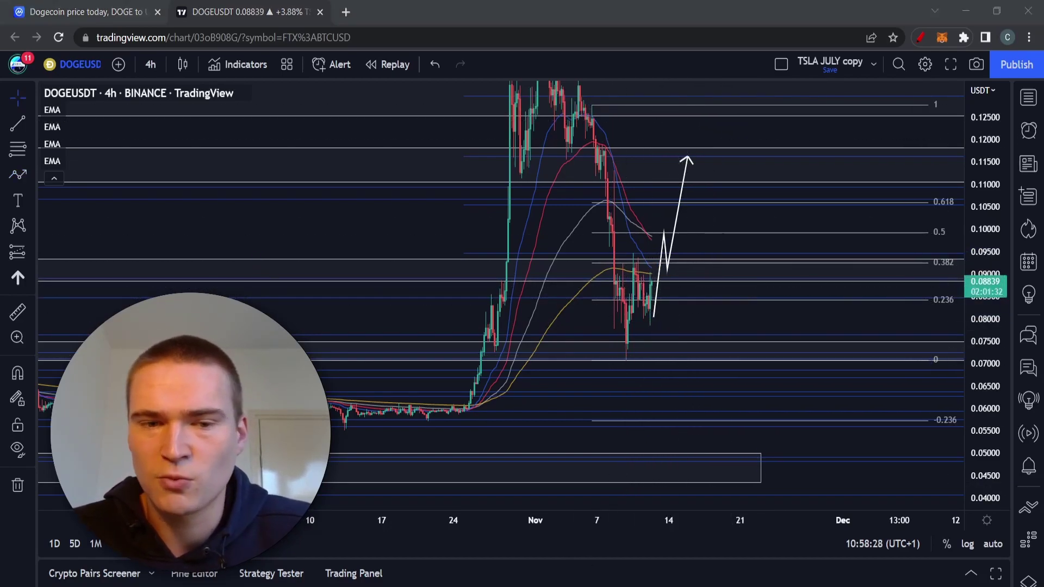
Move the rising zigzag projection arrow away from the latest candles to around the start of December.
left_click(210, 227)
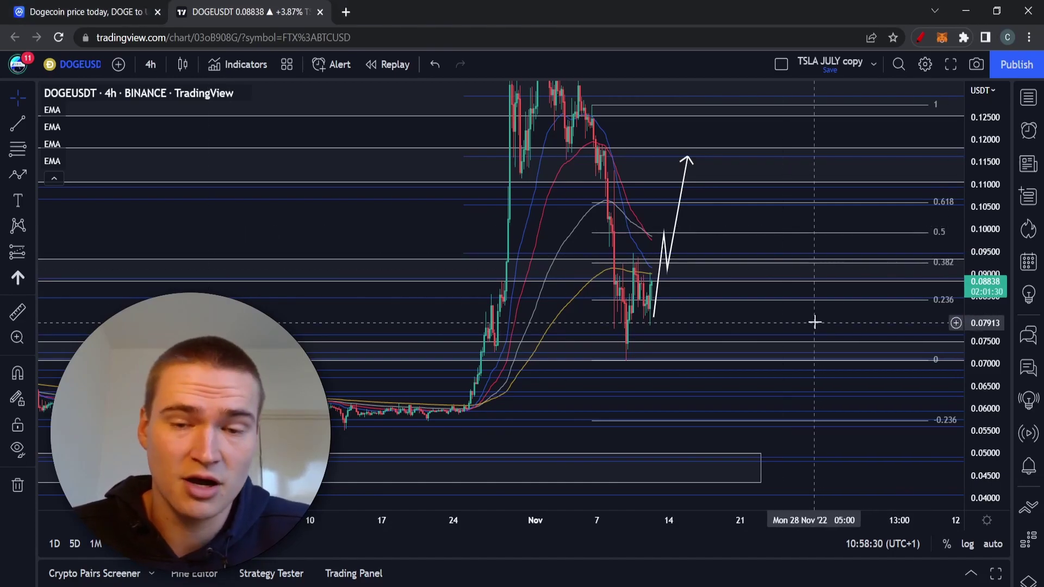
left_click_drag(814, 321, 851, 316)
left_click_drag(989, 315, 988, 299)
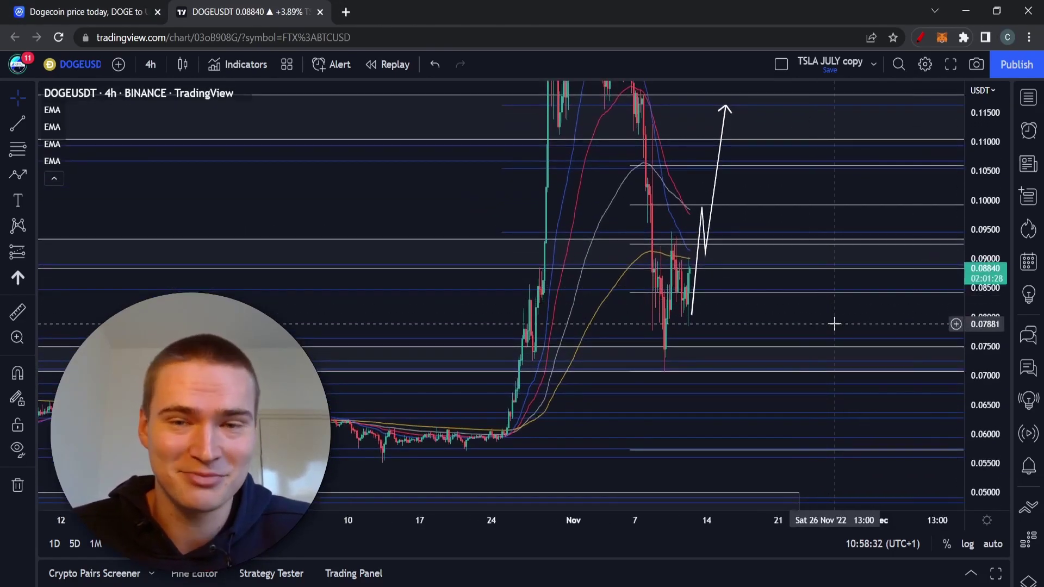
left_click(686, 305)
left_click_drag(686, 305, 866, 302)
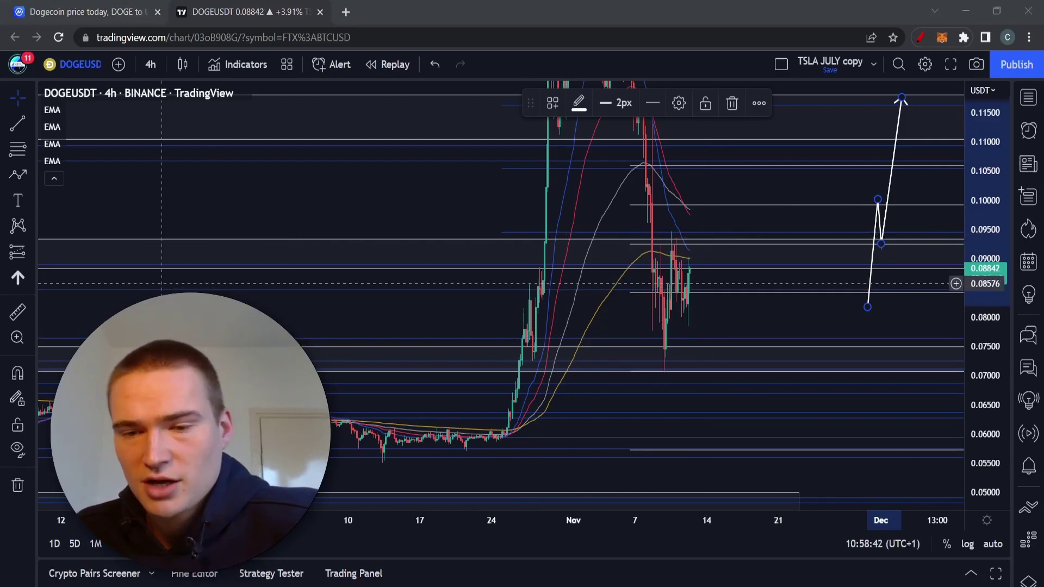
left_click(166, 288)
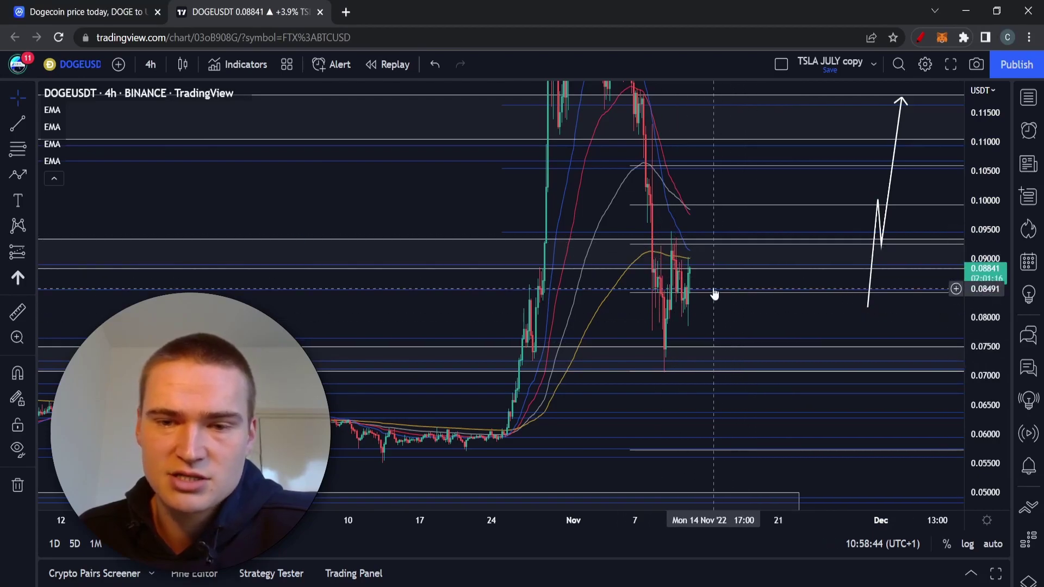
Draw a path arrow beside the latest candles from about 0.079 up to 0.092, down to 0.071, and zigzagging between 0.071 and 0.082.
left_click(18, 174)
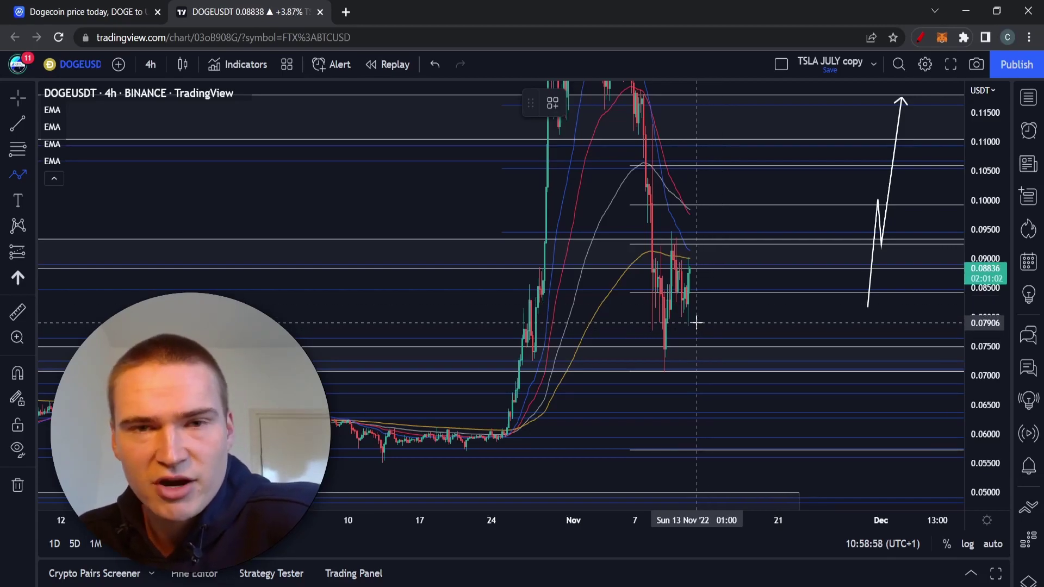
left_click_drag(696, 323, 701, 247)
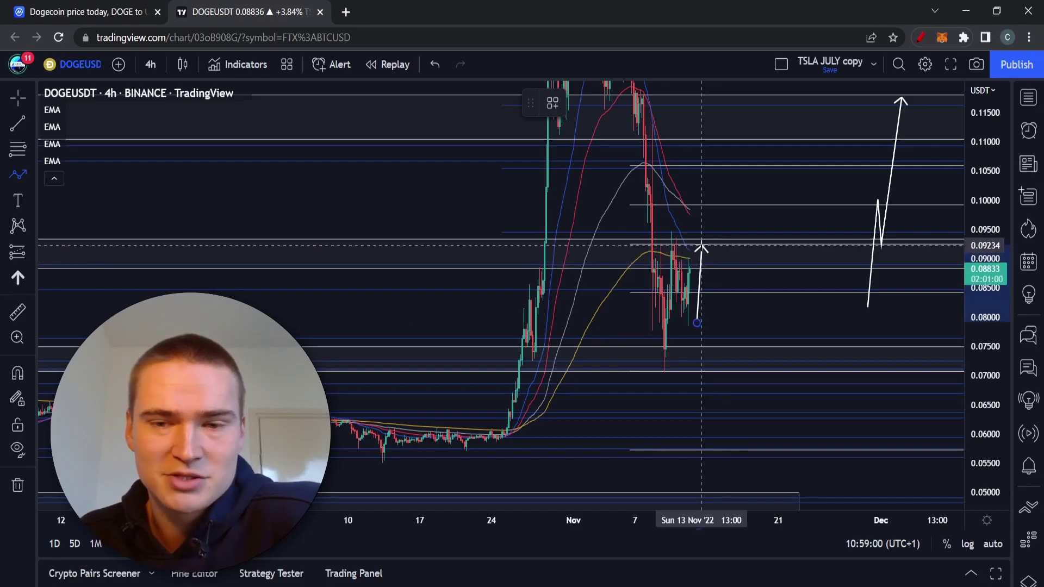
left_click(701, 247)
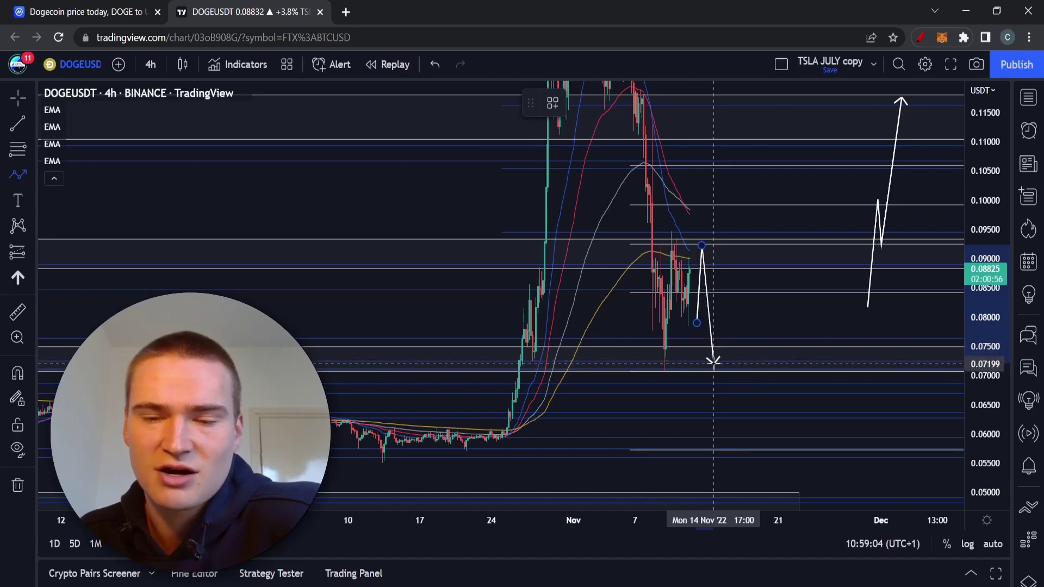
left_click(712, 371)
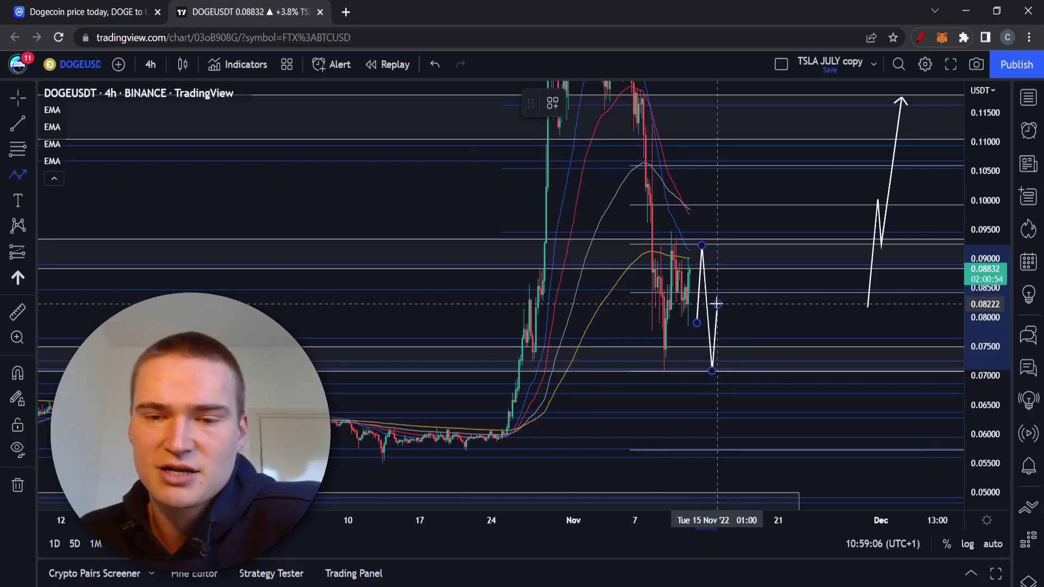
left_click(717, 304)
left_click(723, 369)
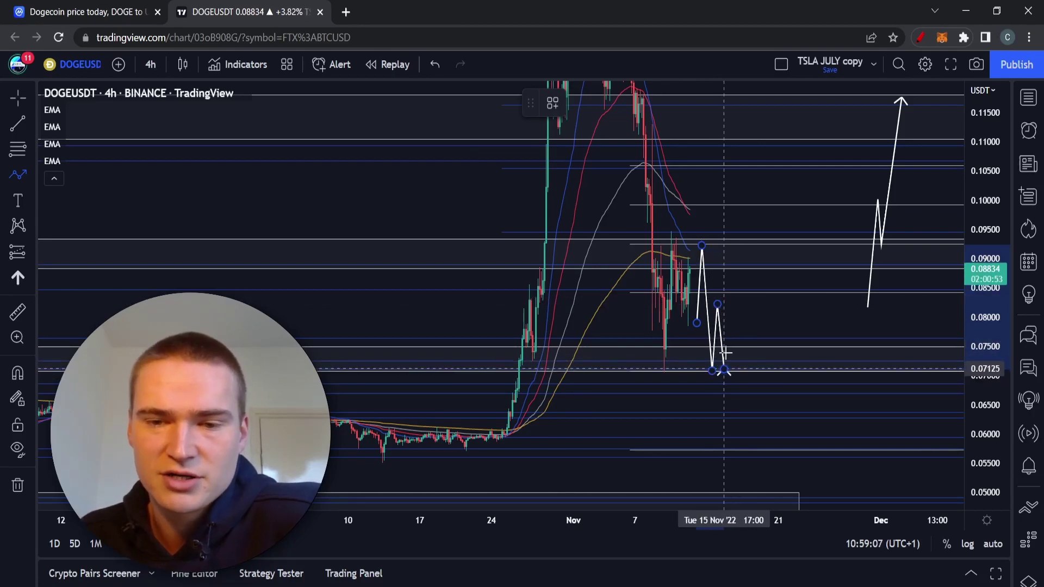
left_click(730, 305)
left_click(737, 371)
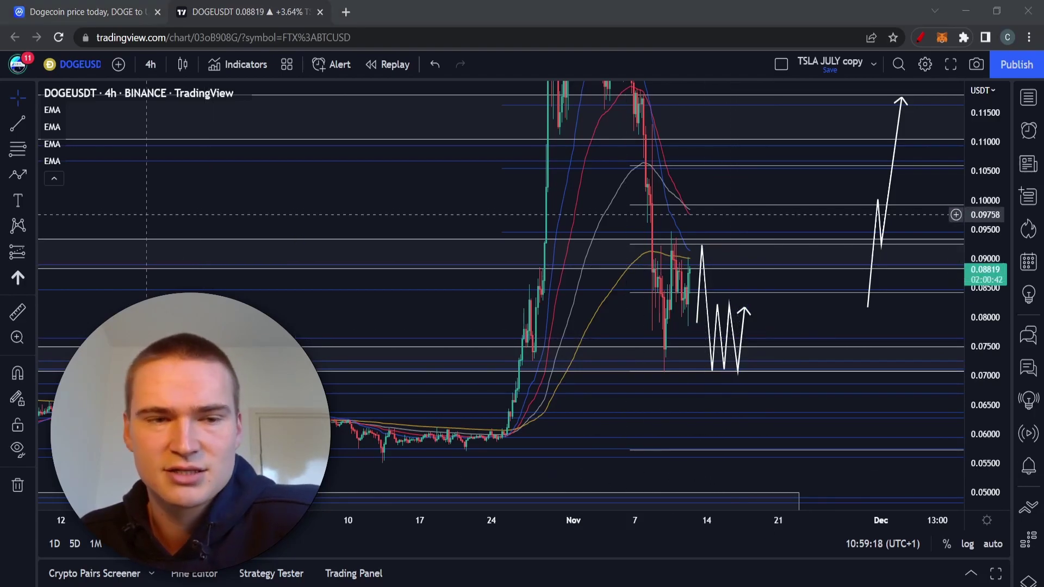
Review Dogecoin's price and 24-hour volume on the CoinMarketCap page and return to the DOGEUSDT chart.
left_click(82, 12)
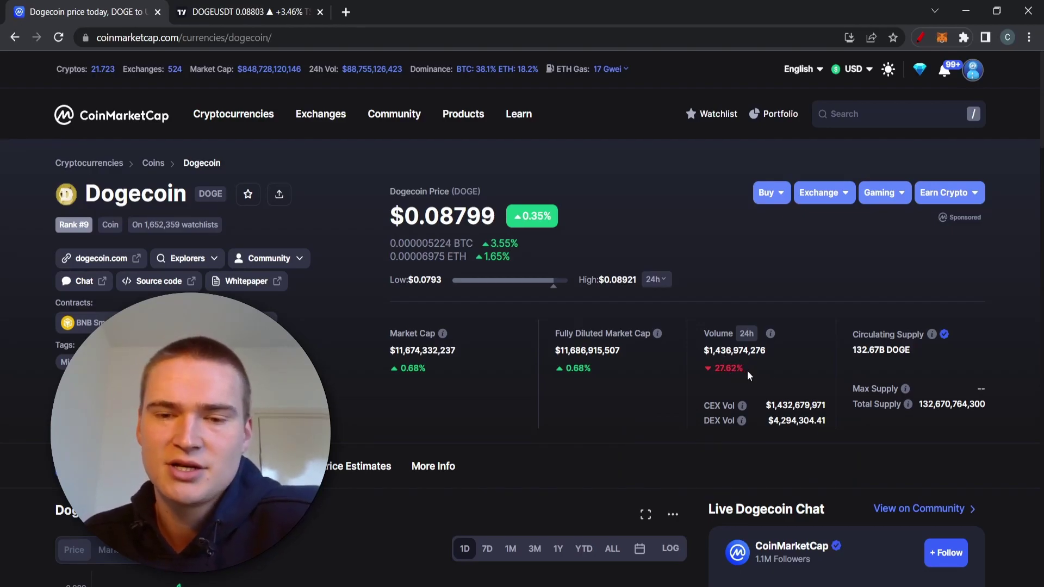
scroll(747, 370, "down", 1)
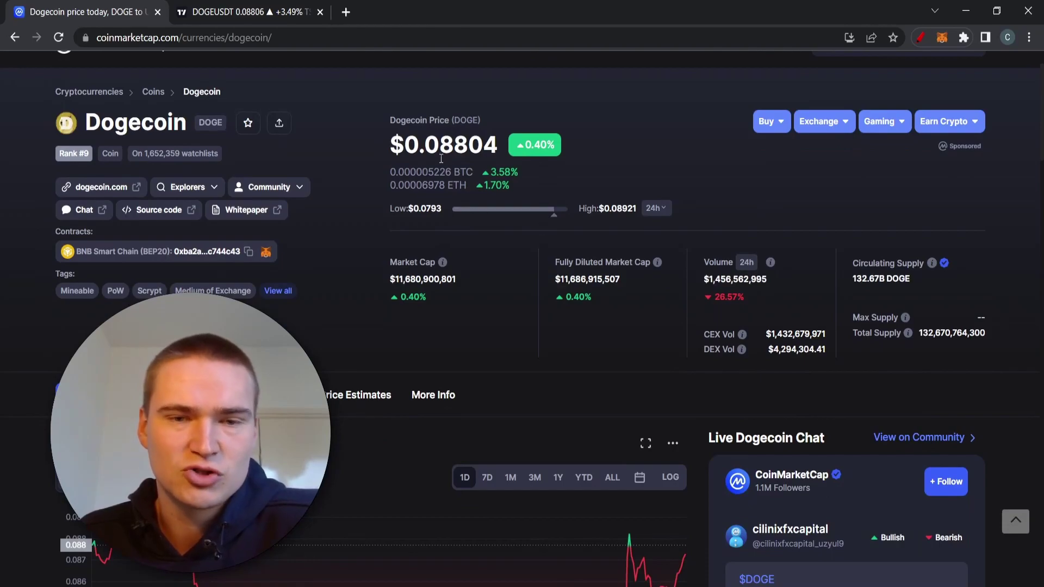
left_click(260, 6)
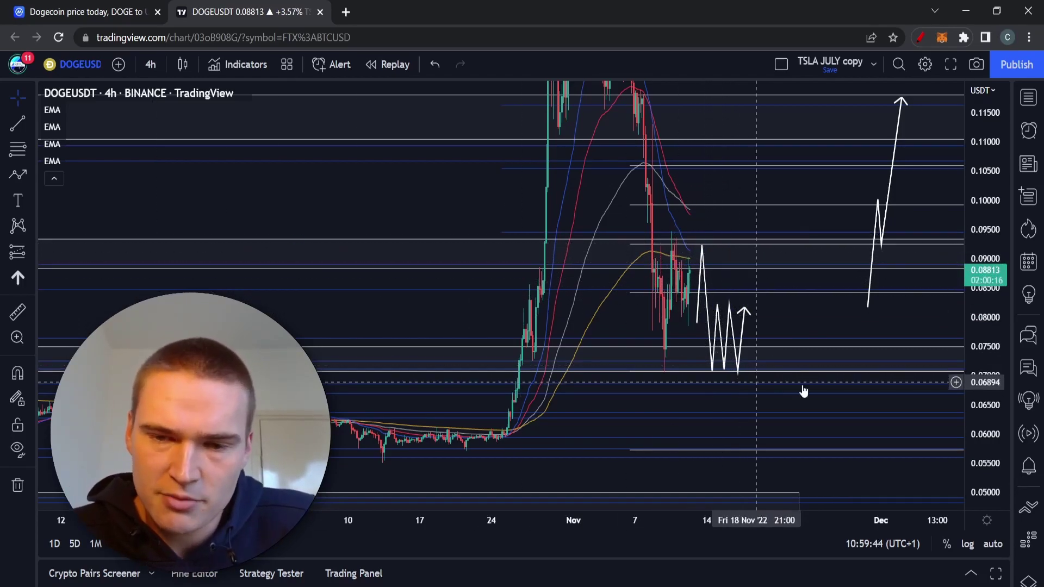
left_click_drag(796, 329, 847, 348)
left_click_drag(973, 337, 972, 405)
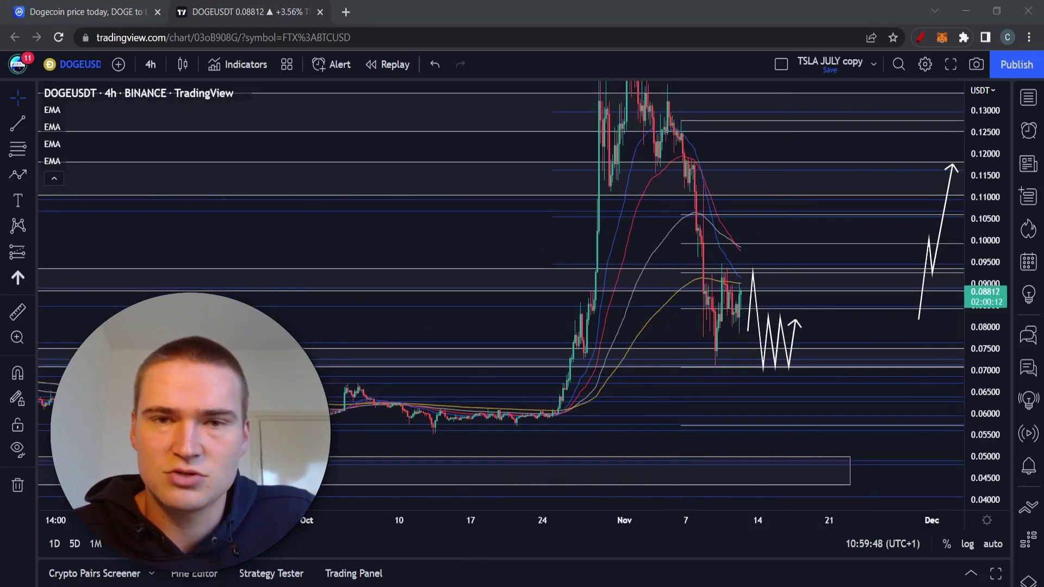